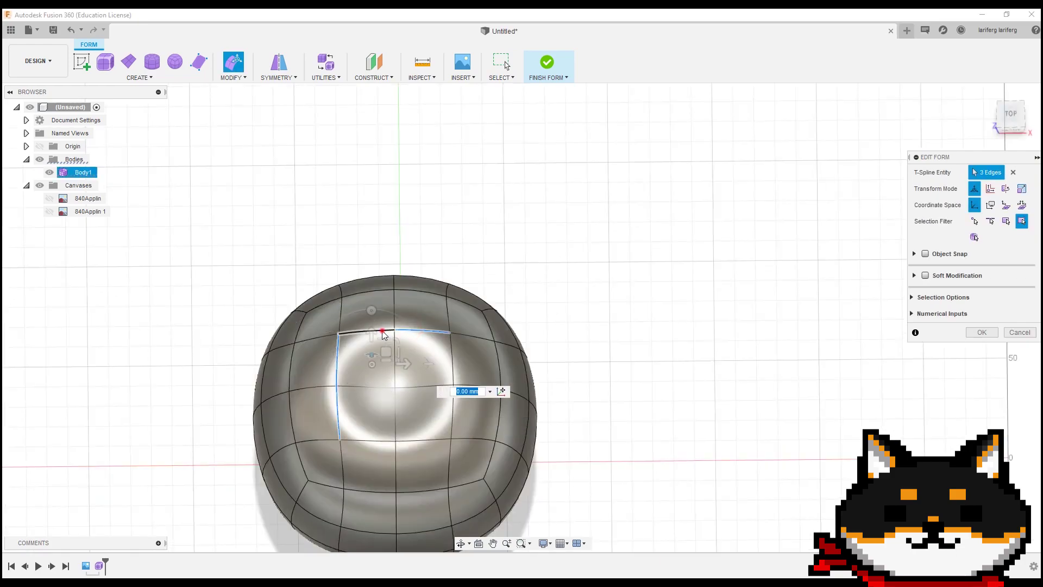
# Select the edges bordering the central faces on the top of the sculpted body for form editing
pyautogui.click(383, 335)
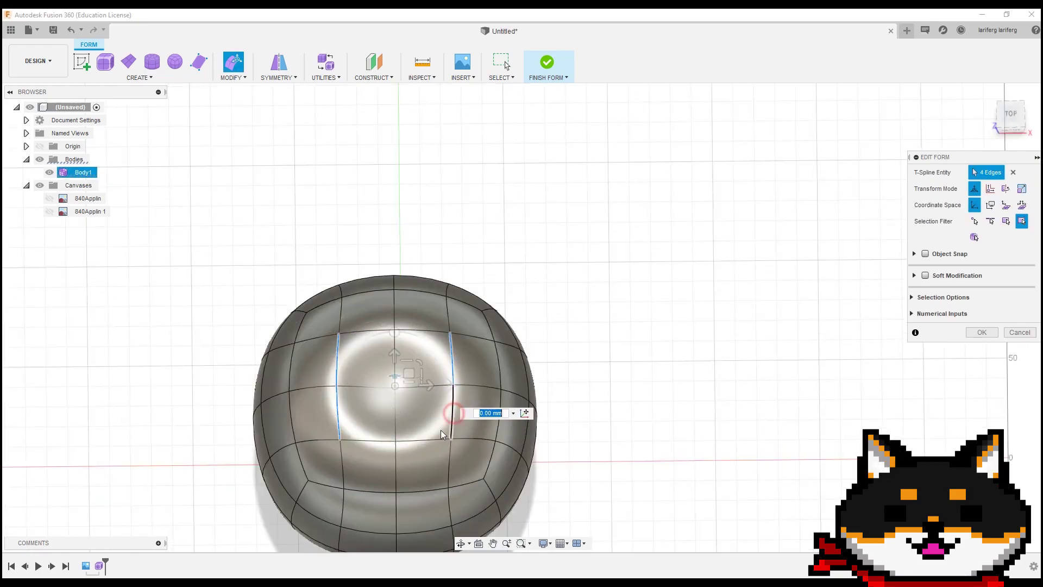
pyautogui.keyDown('shift'); pyautogui.moveTo(424, 431); pyautogui.dragTo(499, 324, button='middle'); pyautogui.keyUp('shift')
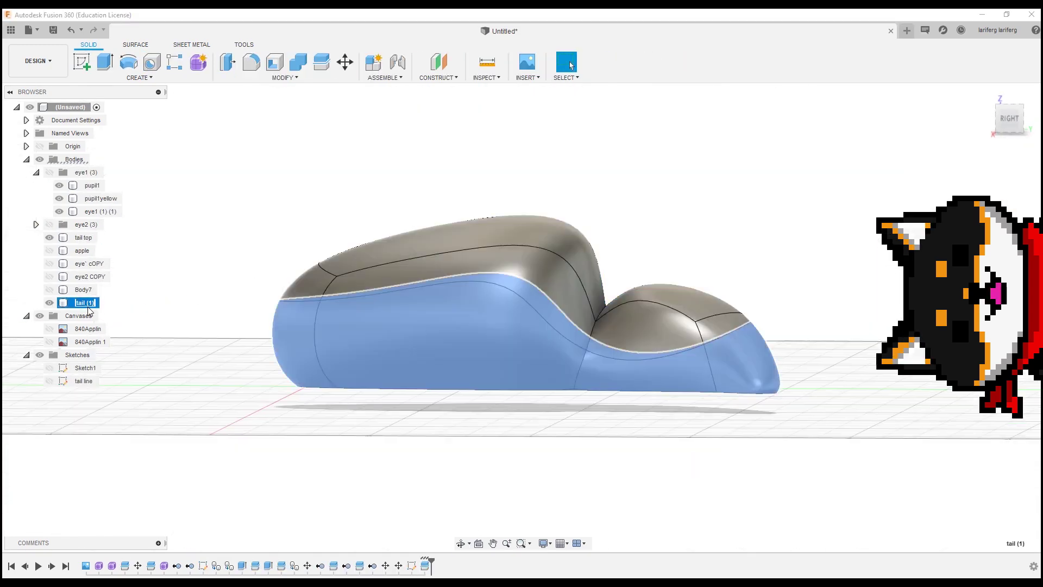
# Open the available commands for the lower tail body, tail (1)
pyautogui.rightClick(90, 303)
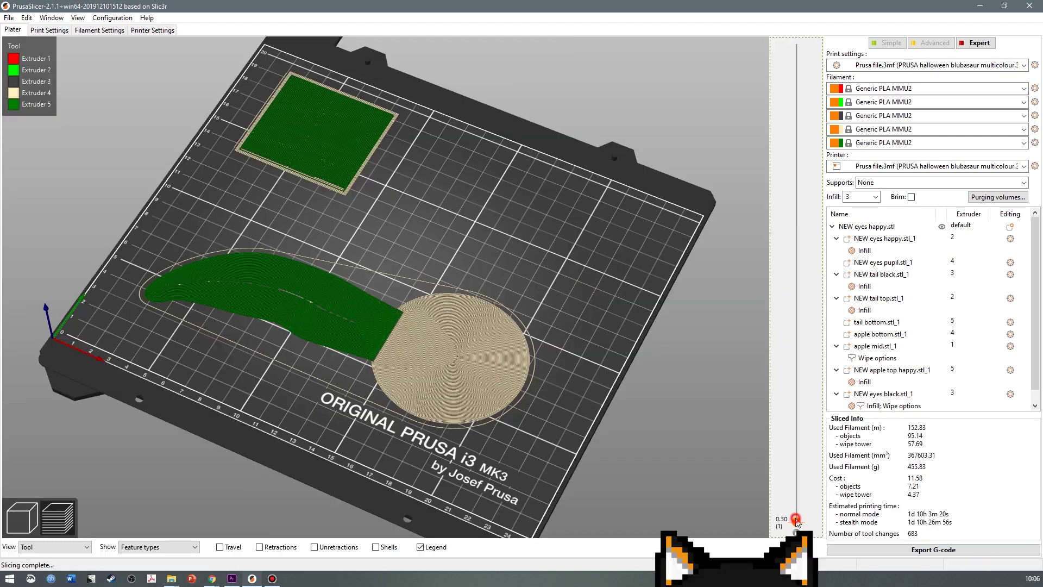
# In PrusaSlicer, step up through the sliced layers from the first one to examine the tail, apple base and wipe tower
pyautogui.press('Up')
pyautogui.press('Up')
pyautogui.press('Up')
pyautogui.press('Up')
pyautogui.press('Up')
pyautogui.press('Up')
pyautogui.press('Up')
pyautogui.press('Up')
pyautogui.press('Up')
pyautogui.press('Up')
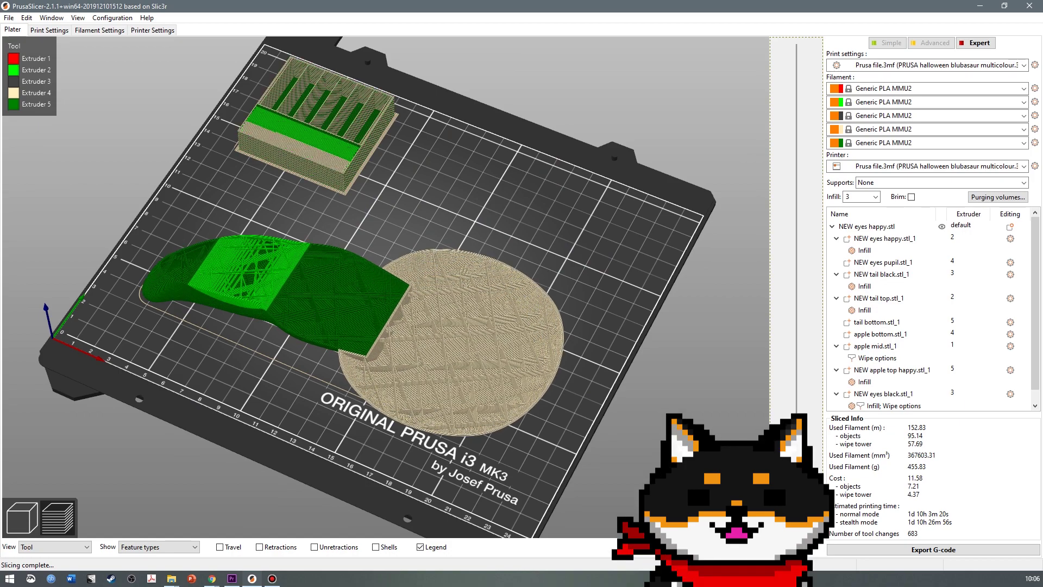
pyautogui.press('Up')
pyautogui.press('Up')
pyautogui.press('Up')
pyautogui.press('Up')
pyautogui.press('Up')
pyautogui.press('Up')
pyautogui.press('Up')
pyautogui.press('Up')
pyautogui.press('Up')
pyautogui.press('Up')
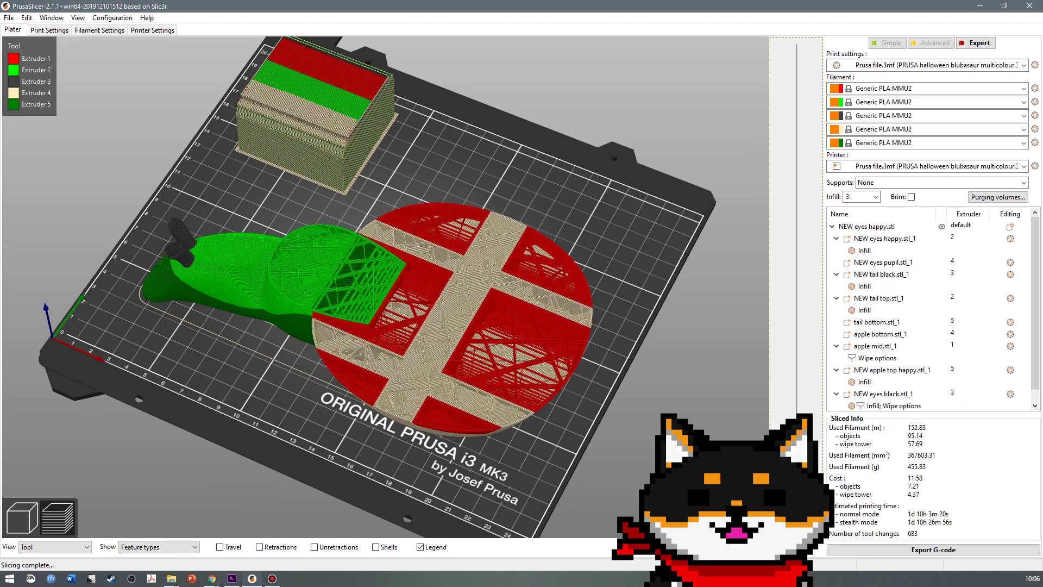
# Examine the print's build-up from a low front view, advancing from the first layer through the apple body and stem
pyautogui.moveTo(784, 395); pyautogui.dragTo(781, 371)
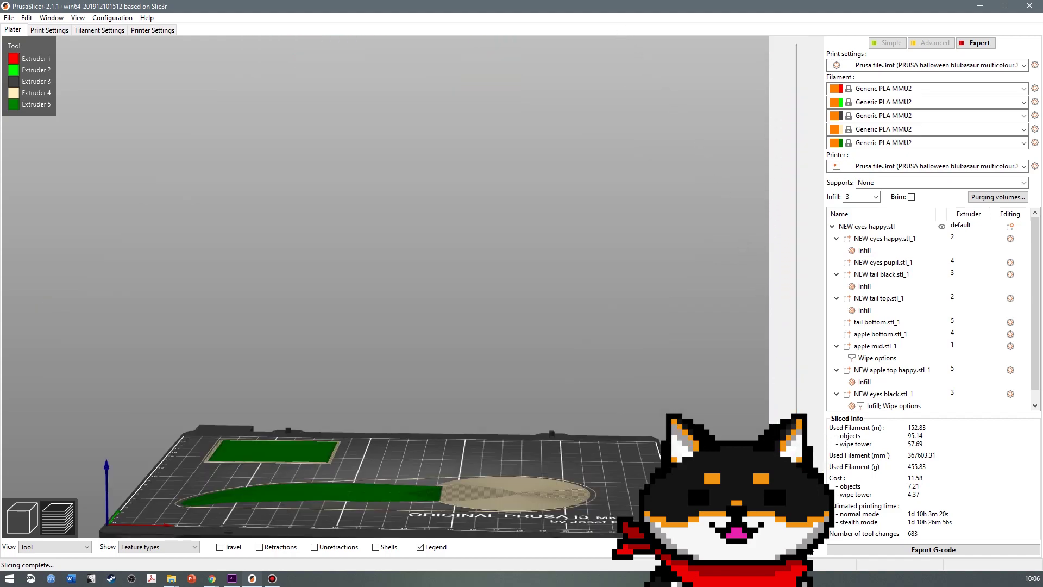
pyautogui.press('Up')
pyautogui.press('Up')
pyautogui.press('Up')
pyautogui.press('Up')
pyautogui.press('Up')
pyautogui.press('Up')
pyautogui.press('Up')
pyautogui.press('Up')
pyautogui.press('Up')
pyautogui.press('Up')
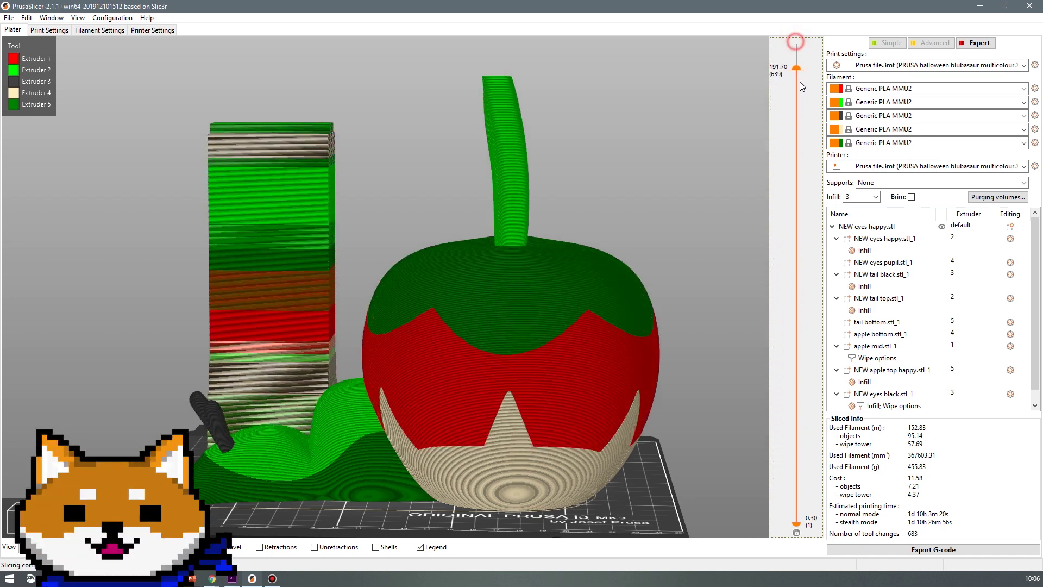
# Advance the layer preview to the topmost layer, 675, to examine the end of the stem and the wipe tower
pyautogui.press('Up')
pyautogui.press('Up')
pyautogui.press('Up')
pyautogui.press('Up')
pyautogui.press('Up')
pyautogui.press('Up')
pyautogui.press('Up')
pyautogui.press('Up')
pyautogui.press('Up')
pyautogui.press('Up')
pyautogui.press('Up')
pyautogui.press('Up')
pyautogui.press('Up')
pyautogui.press('Up')
pyautogui.press('Up')
pyautogui.press('Up')
pyautogui.press('Up')
pyautogui.press('Up')
pyautogui.press('Up')
pyautogui.press('Up')
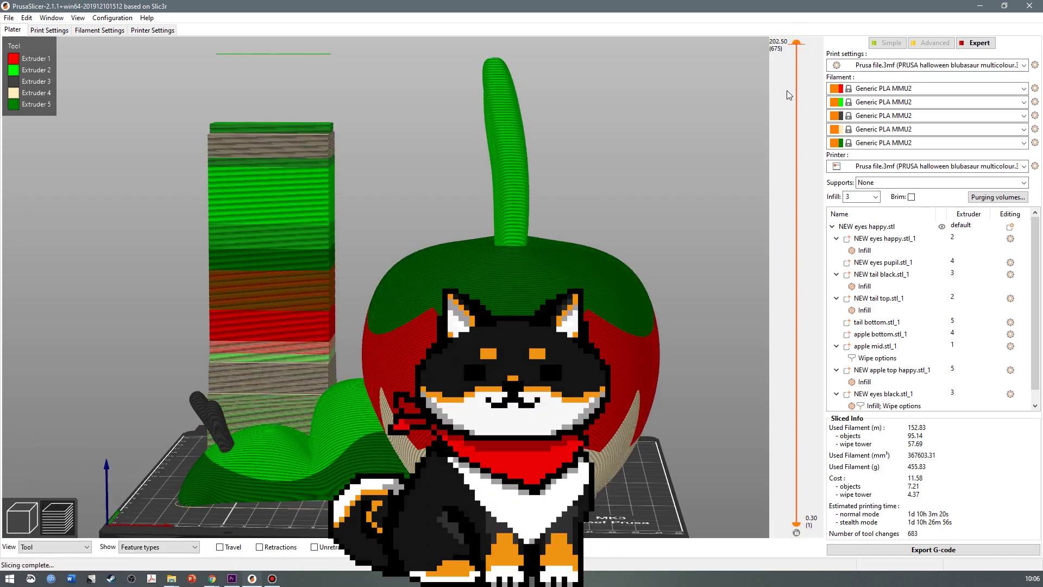